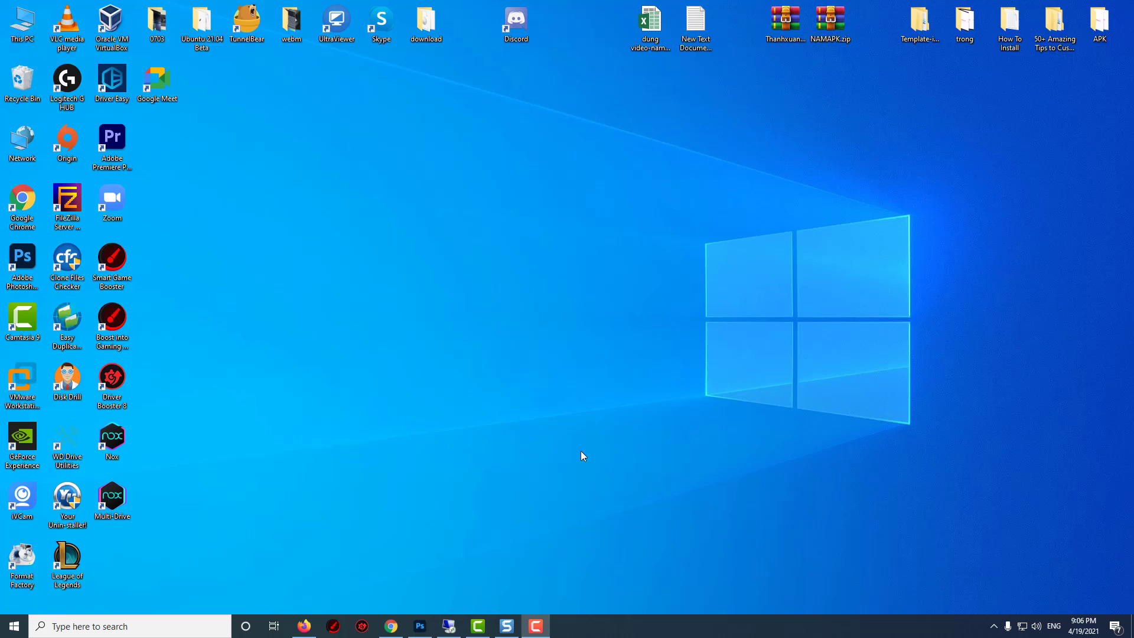
# Open the League of Legends shortcut's Properties at the Compatibility settings
pyautogui.click(72, 567)
pyautogui.click(16, 631)
pyautogui.click(14, 601)
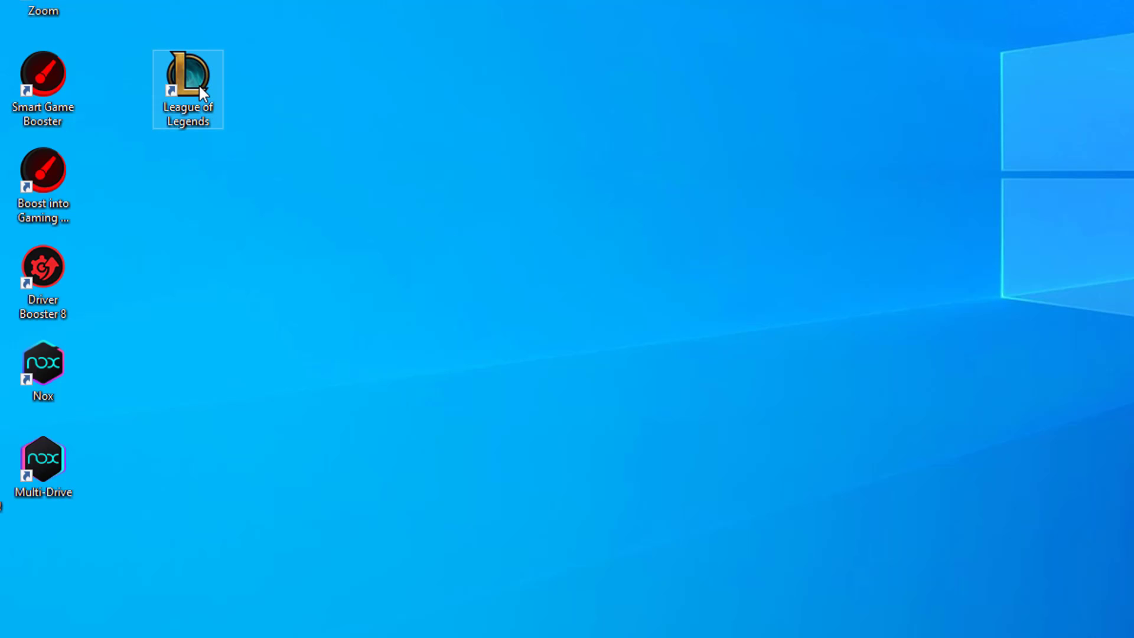
pyautogui.rightClick(198, 89)
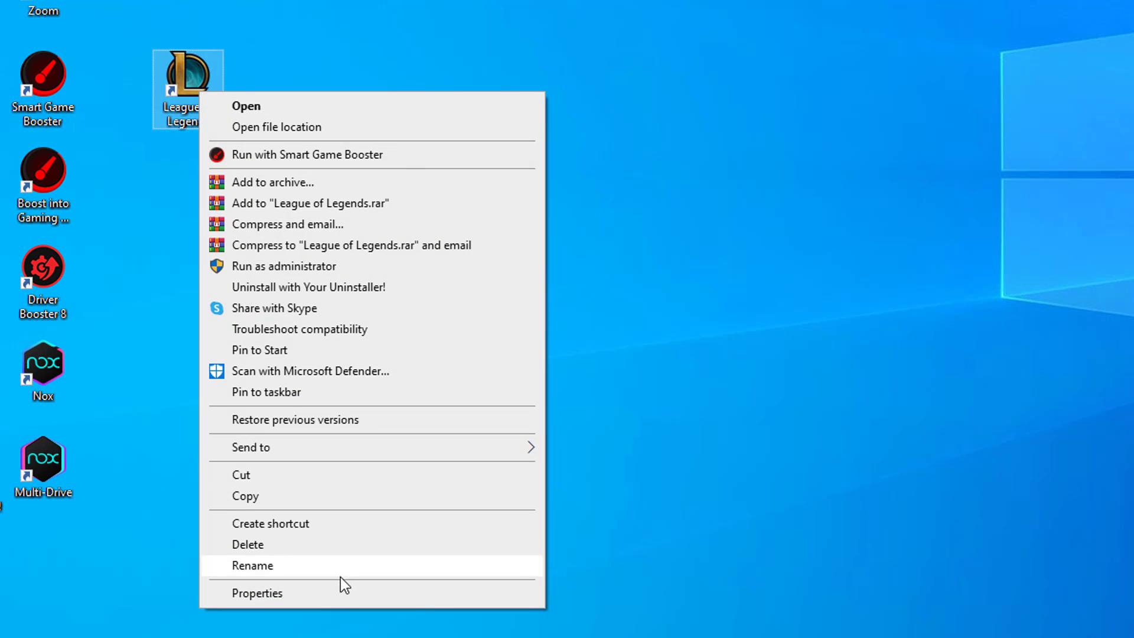
pyautogui.click(338, 594)
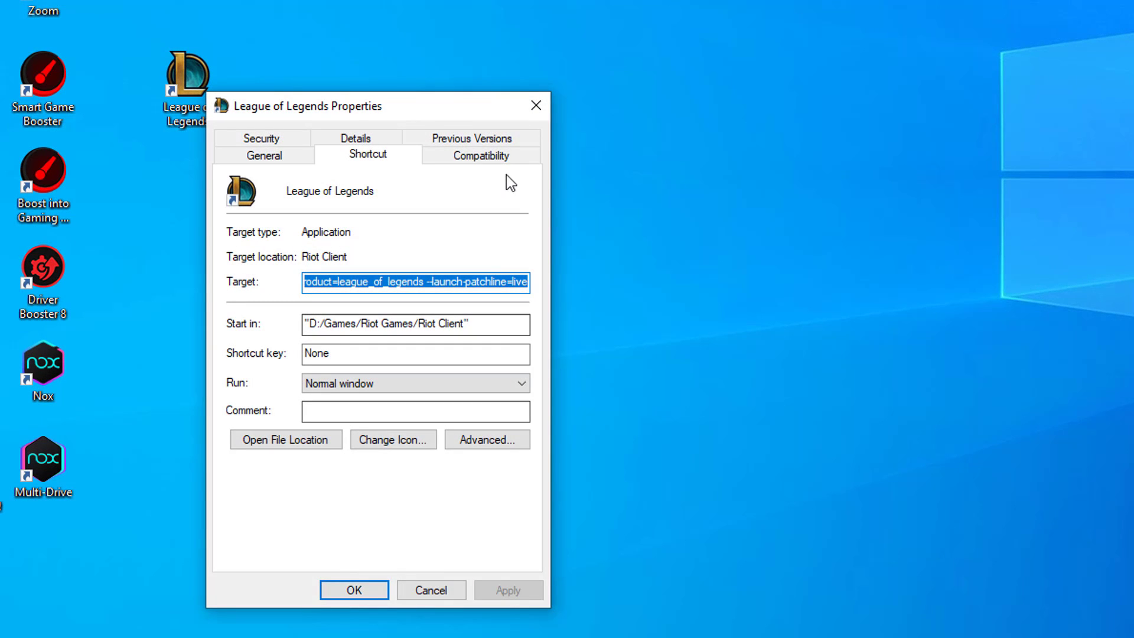
pyautogui.click(505, 160)
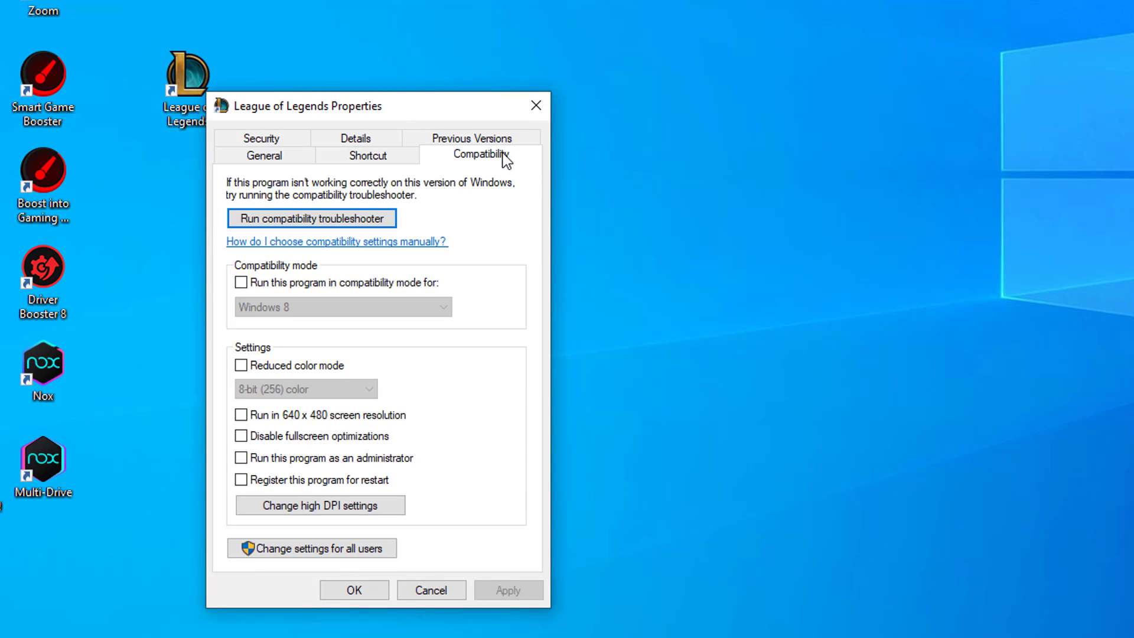
# Enable the high DPI scaling override and Run as administrator, then apply and close
pyautogui.click(380, 513)
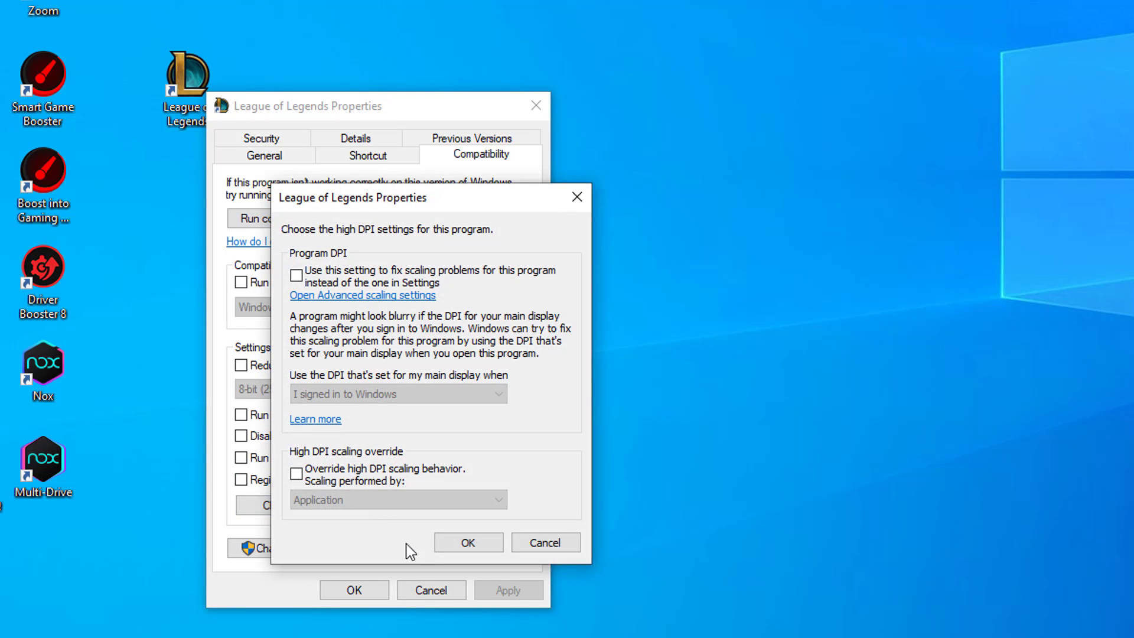
pyautogui.click(310, 475)
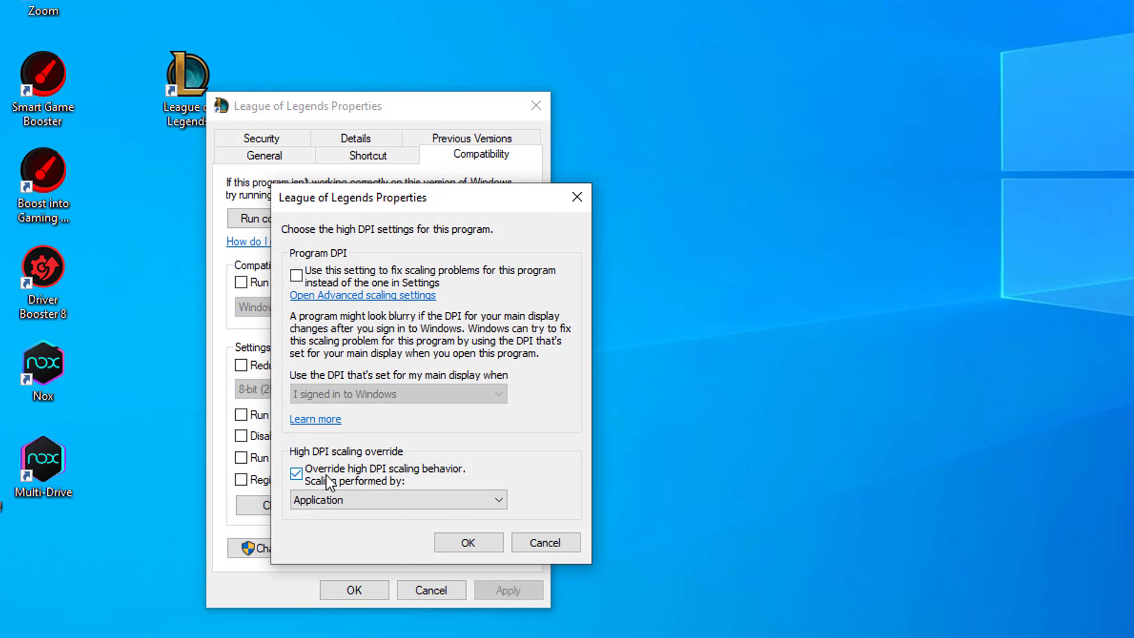
pyautogui.click(467, 541)
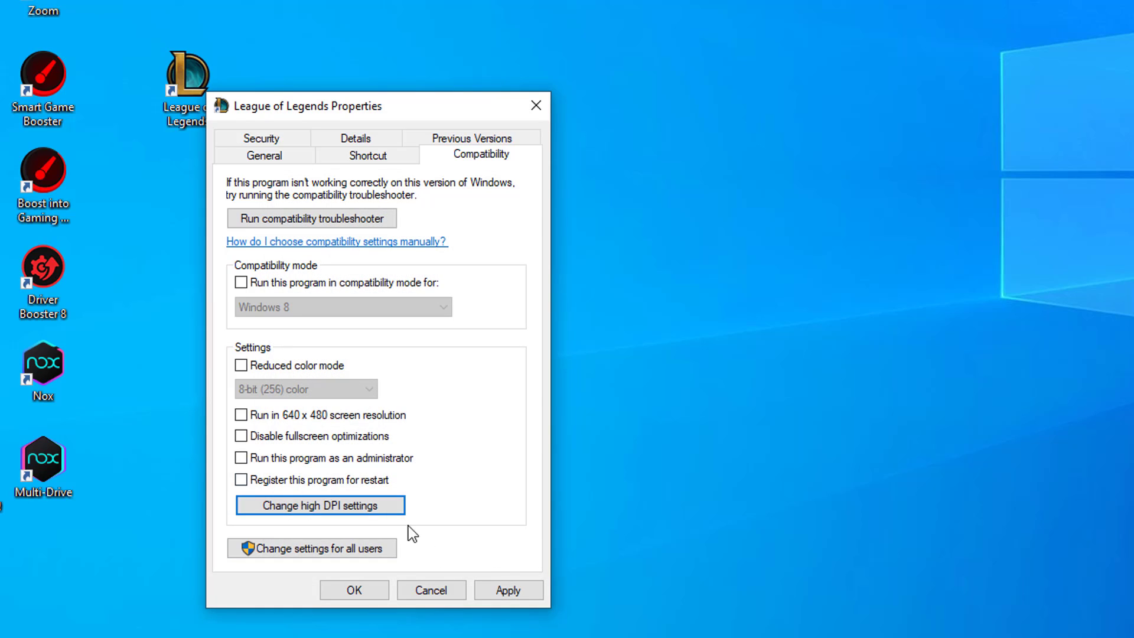
pyautogui.click(268, 458)
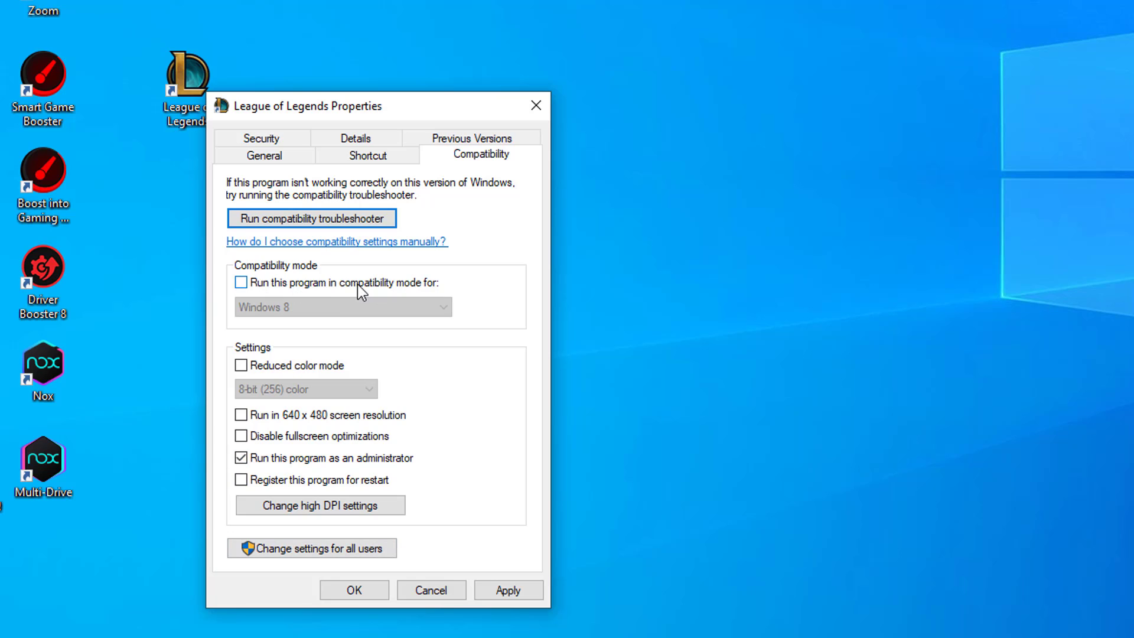
pyautogui.click(507, 590)
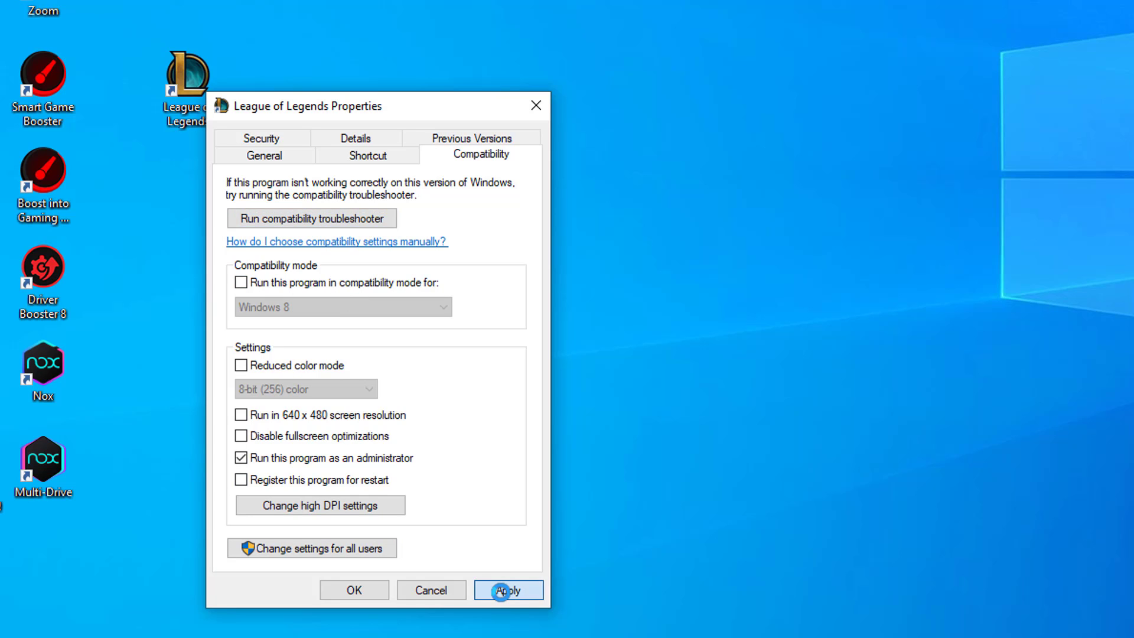
pyautogui.click(355, 592)
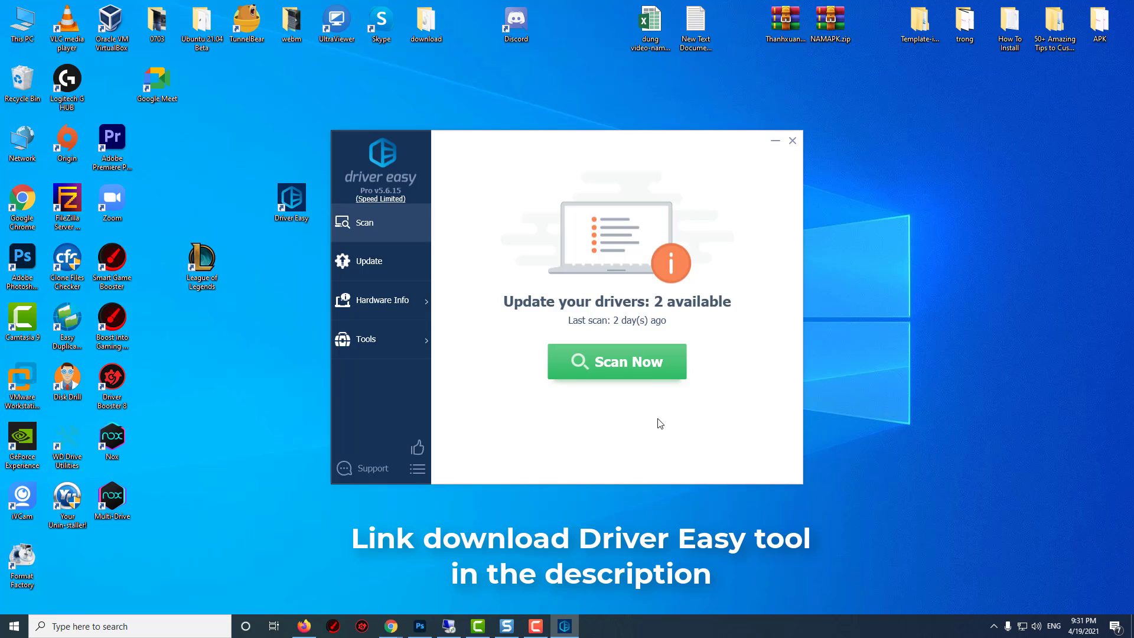
# Scan for outdated drivers, Update All for both NVIDIA drivers, and dismiss the access-denied message
pyautogui.click(651, 368)
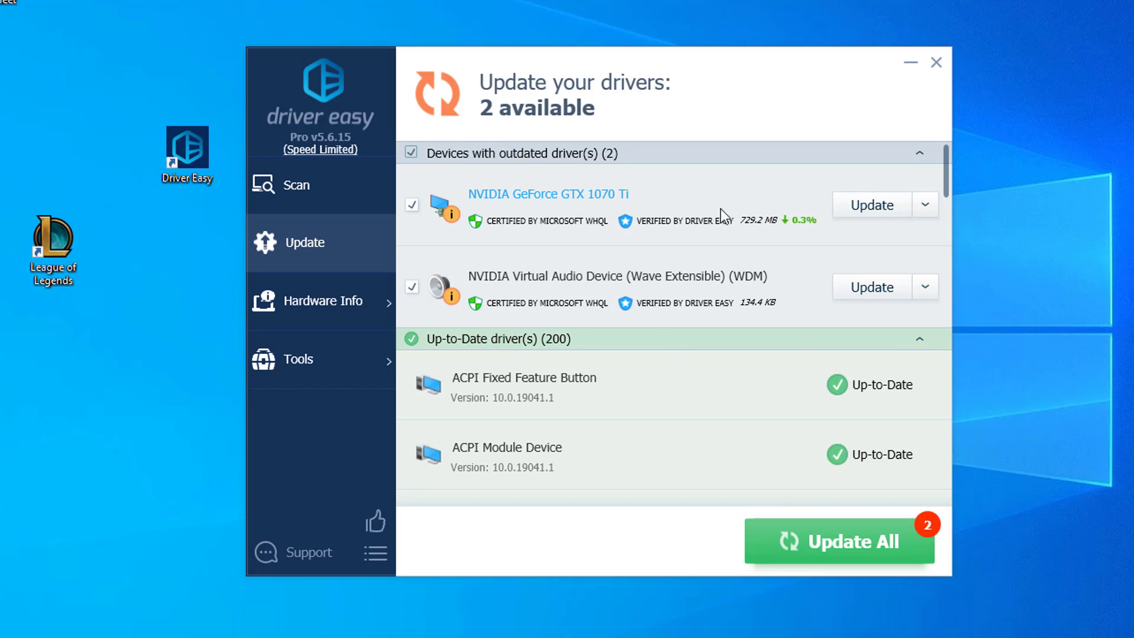
pyautogui.click(841, 527)
pyautogui.click(690, 398)
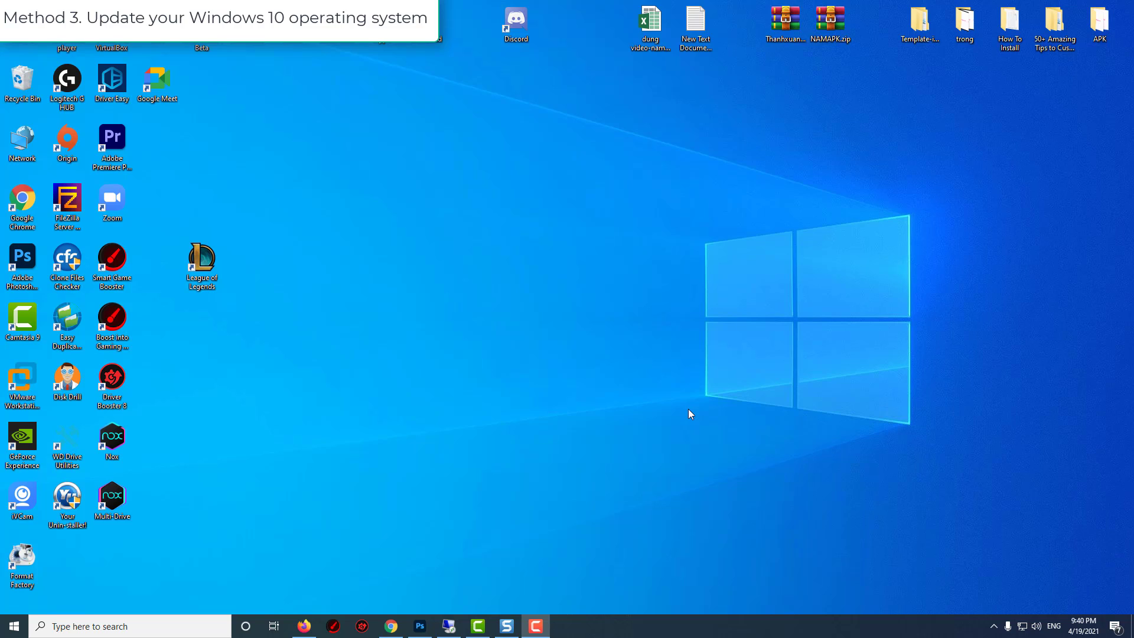
# Go to Settings > Update & Security and run Check for updates
pyautogui.click(17, 629)
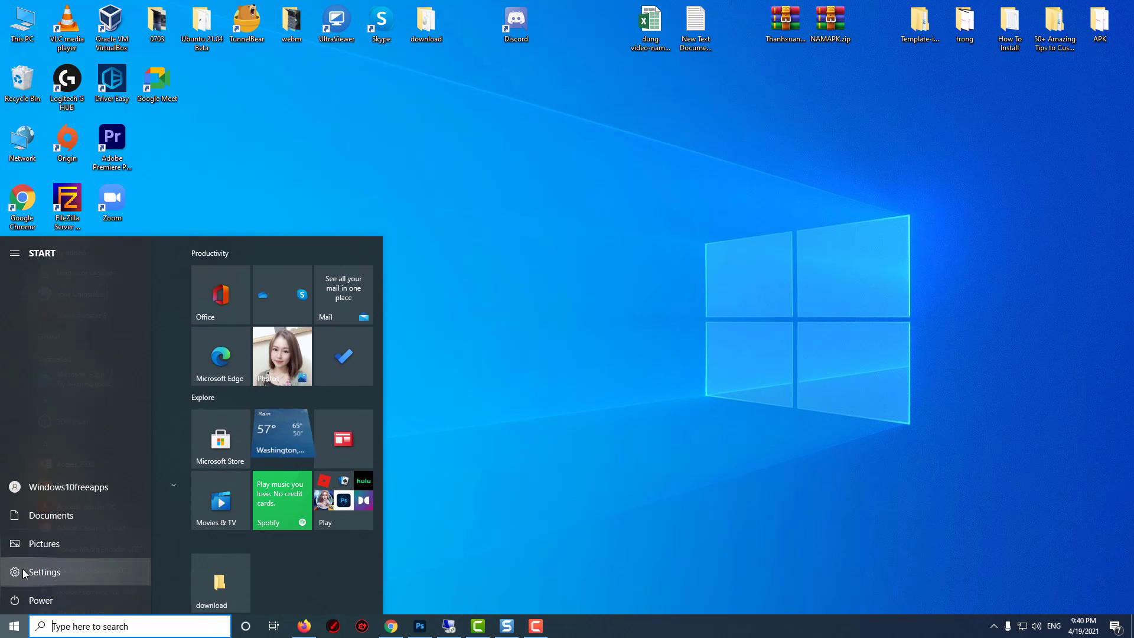
pyautogui.click(78, 572)
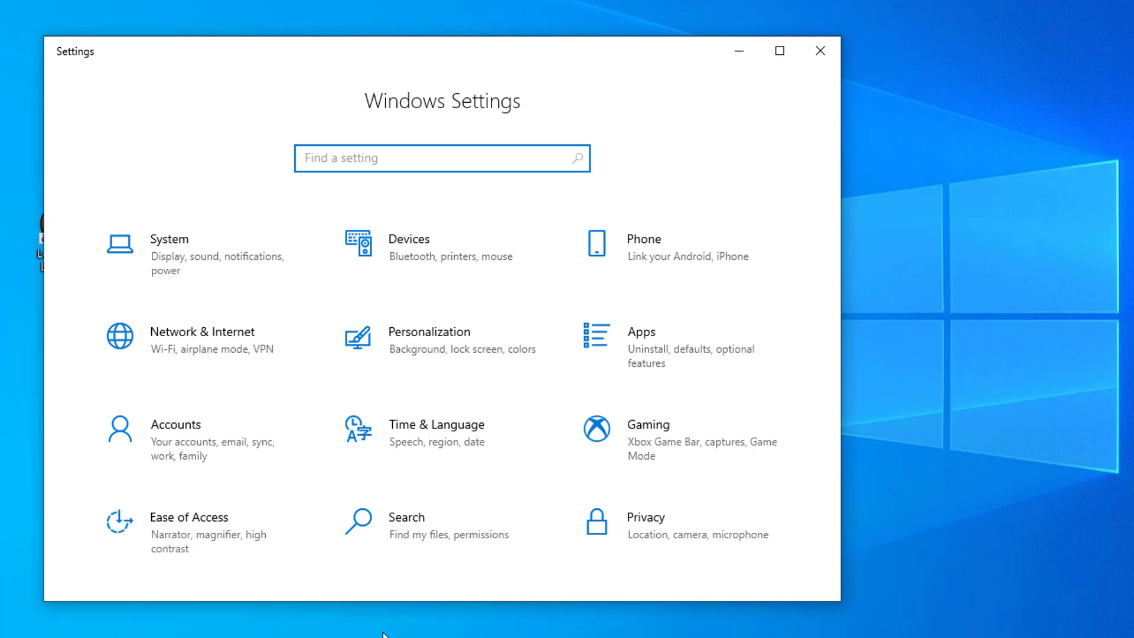
pyautogui.scroll(-1, 452, 556)
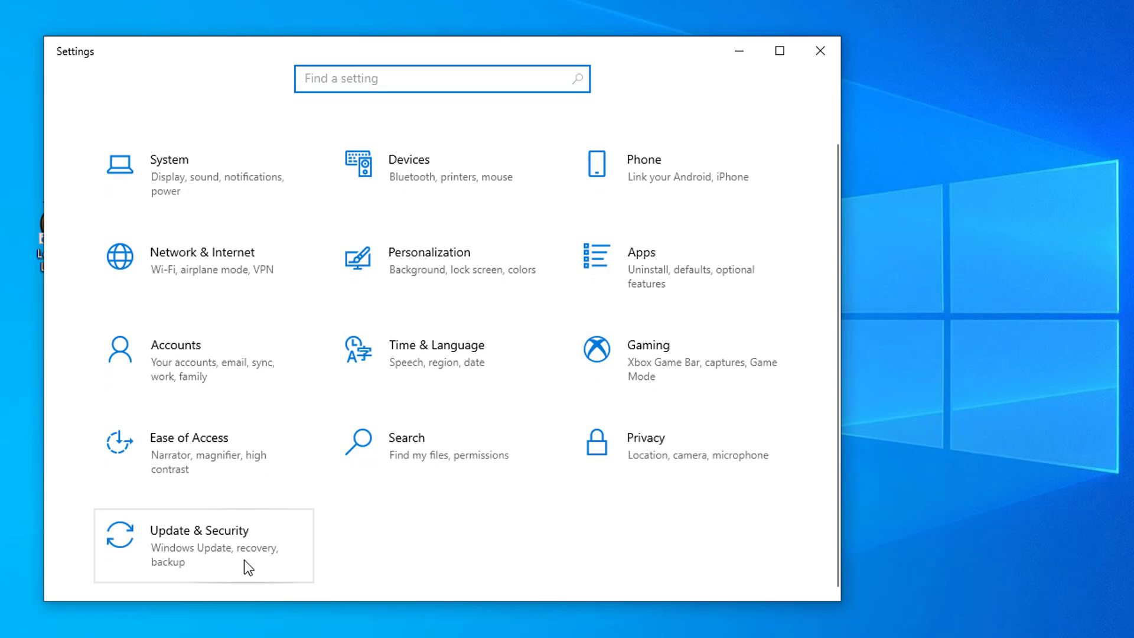
pyautogui.click(245, 567)
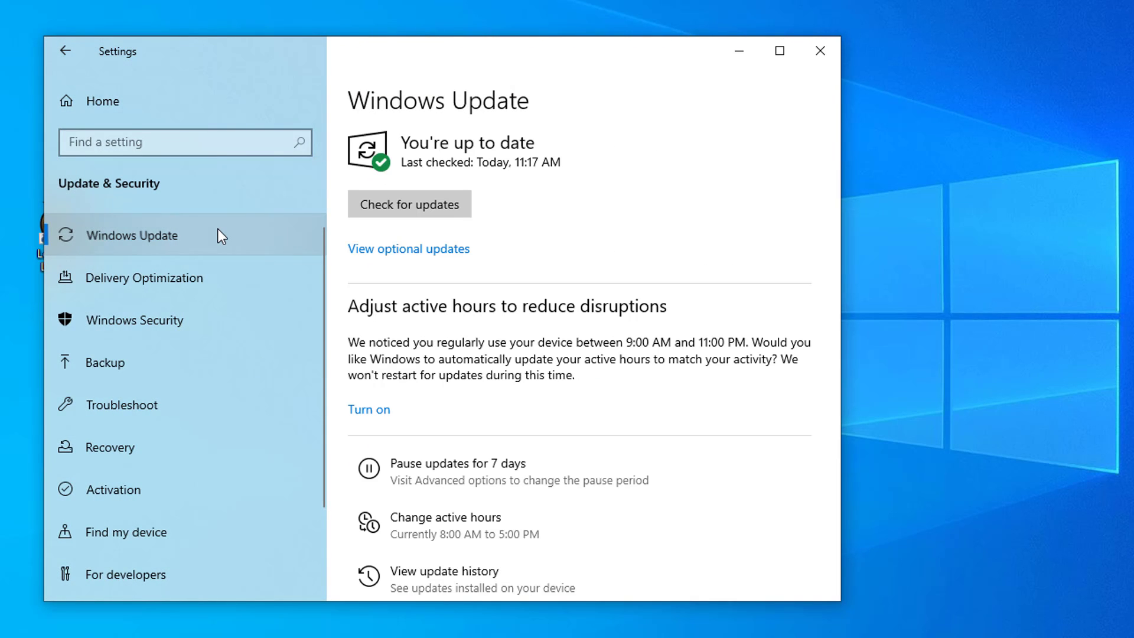
pyautogui.click(449, 203)
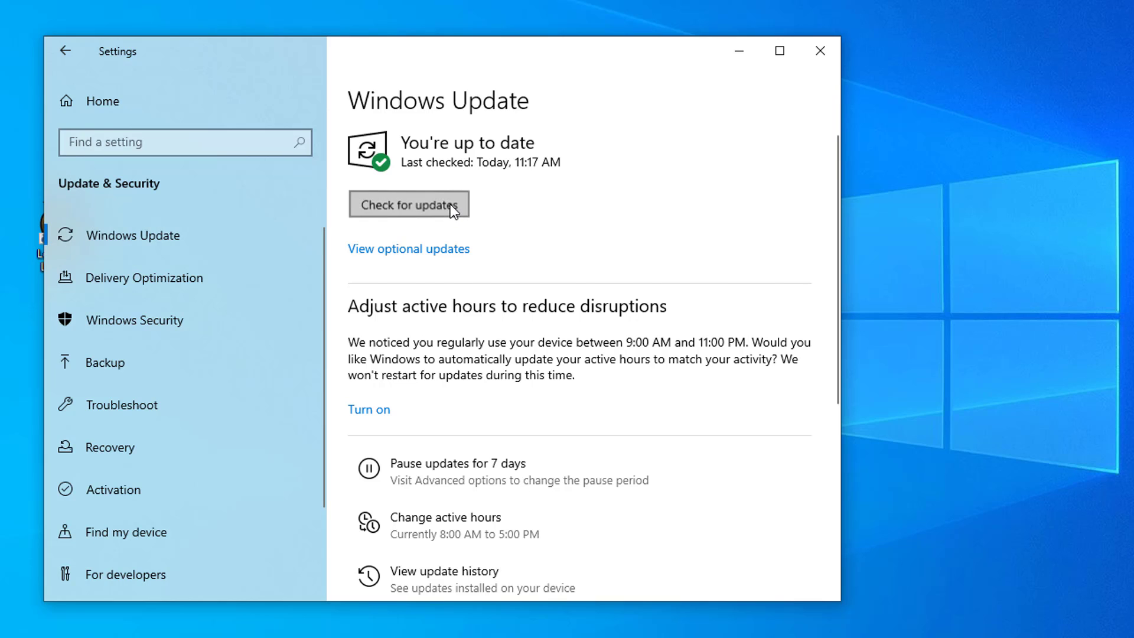